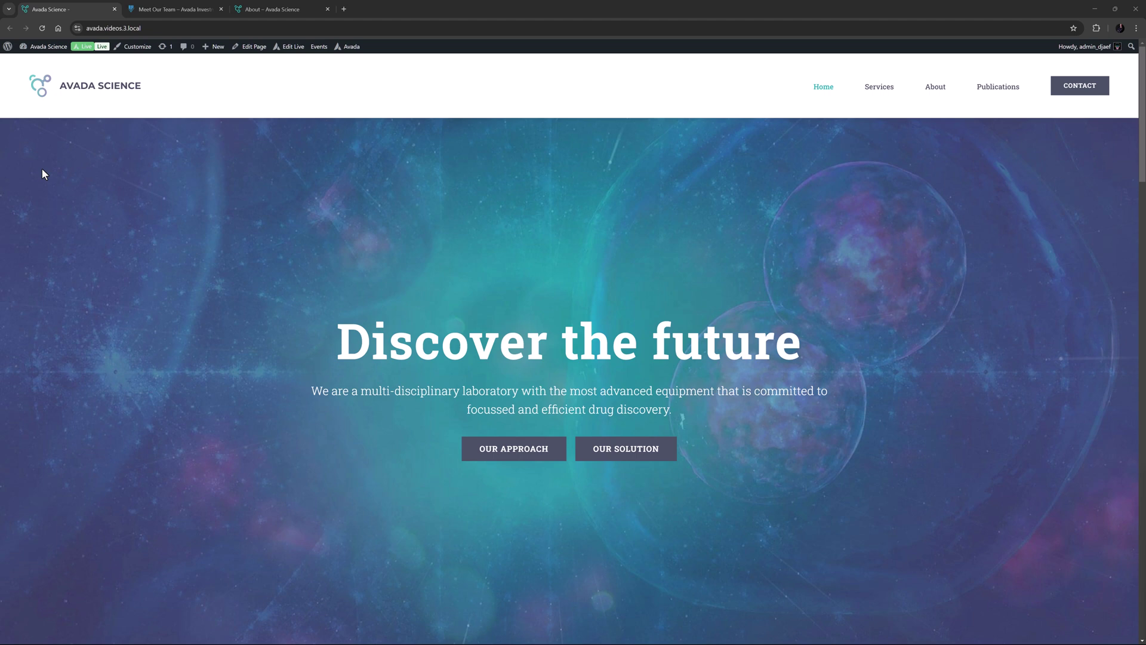
# Step: Switch to the Avada Investment 'Meet Our Team' page and scroll down to its three-column team grid
pyautogui.click(178, 8)
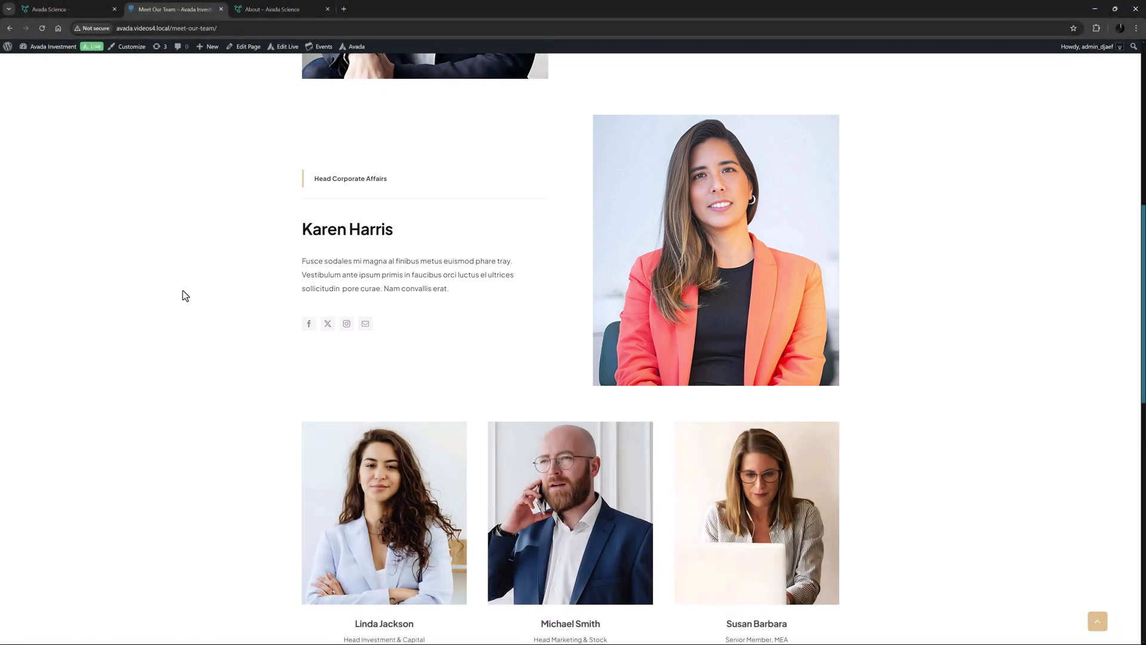
pyautogui.scroll(-3, 183, 290)
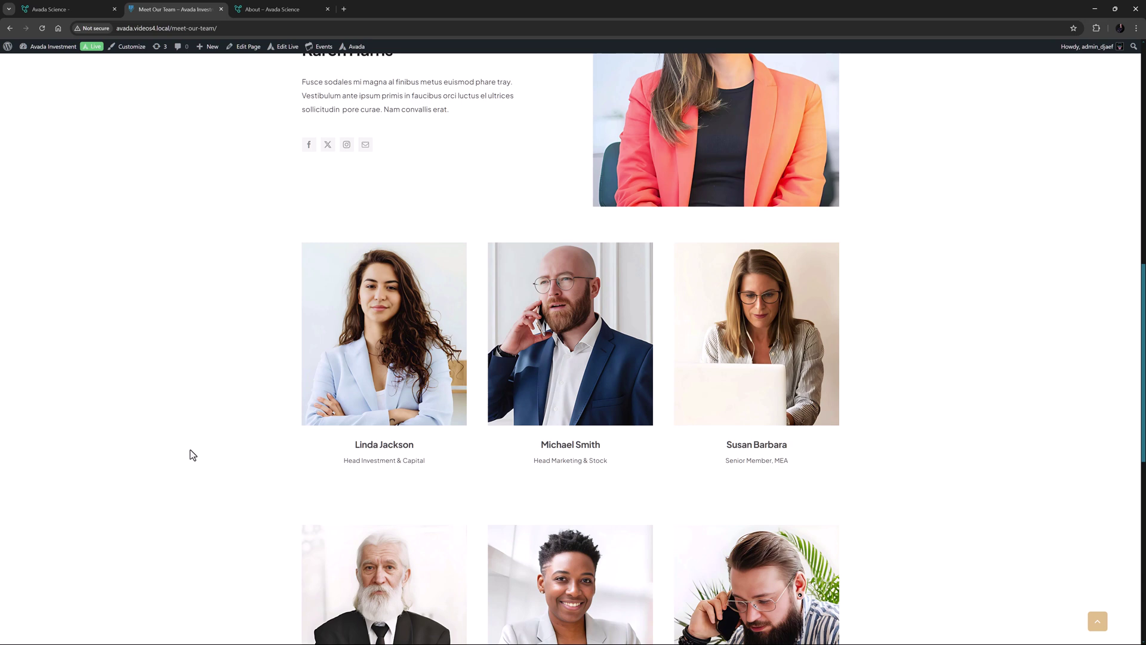
# Step: Go back to the 'About – Avada Science' page with its three Person elements in 1/3 columns
pyautogui.click(296, 7)
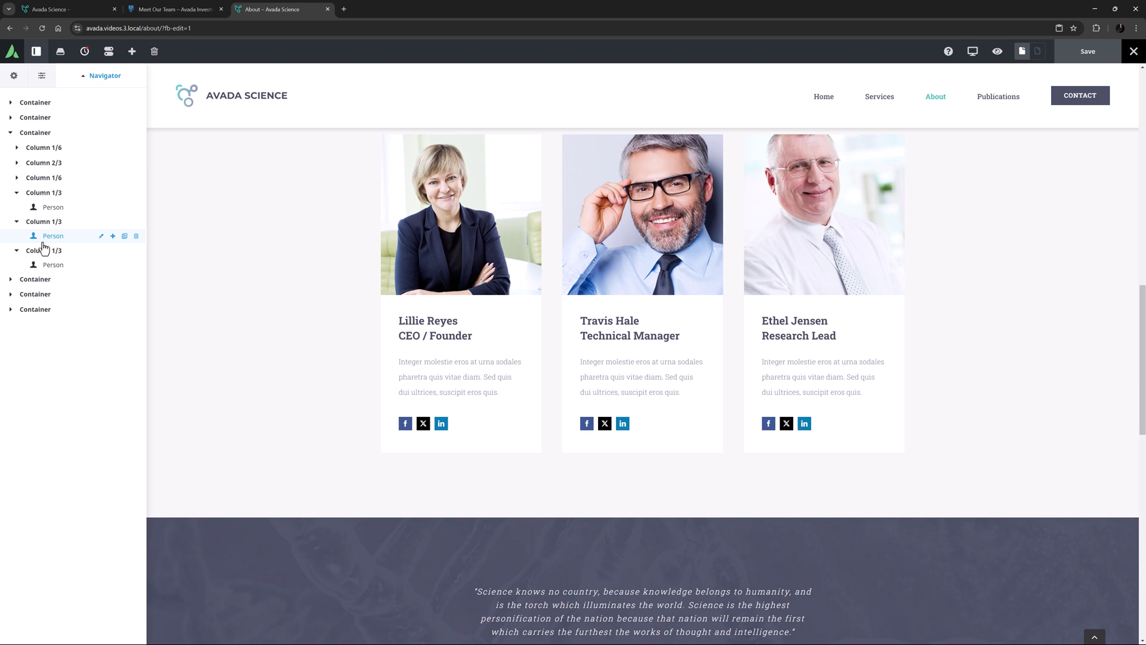
pyautogui.moveTo(747, 157)
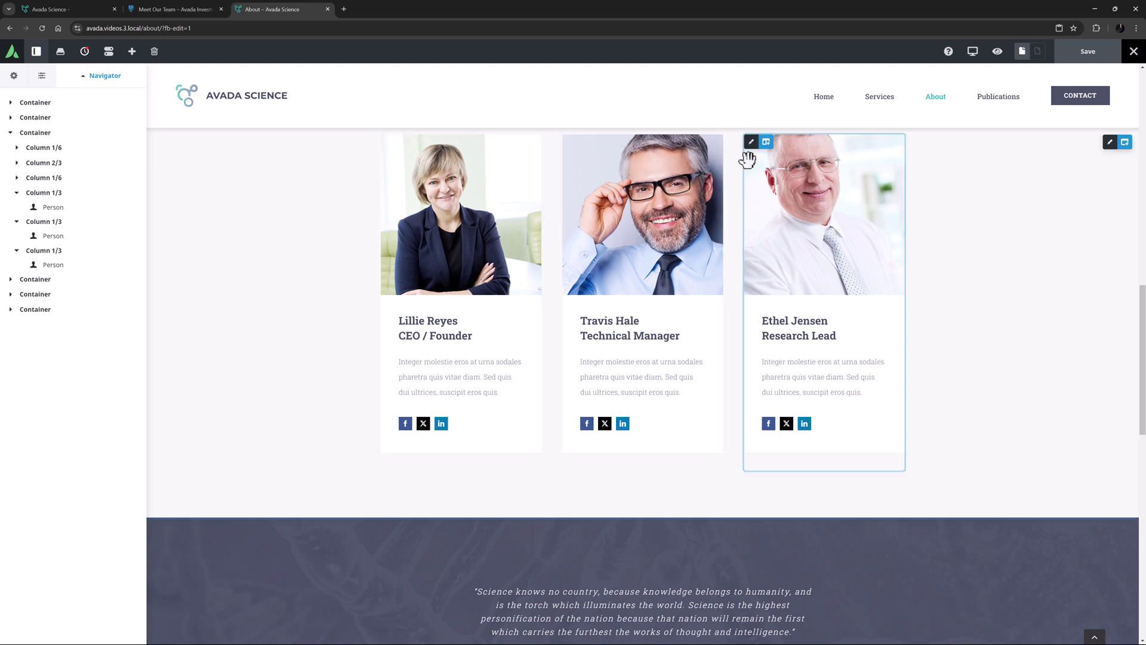
pyautogui.click(797, 145)
pyautogui.click(797, 145)
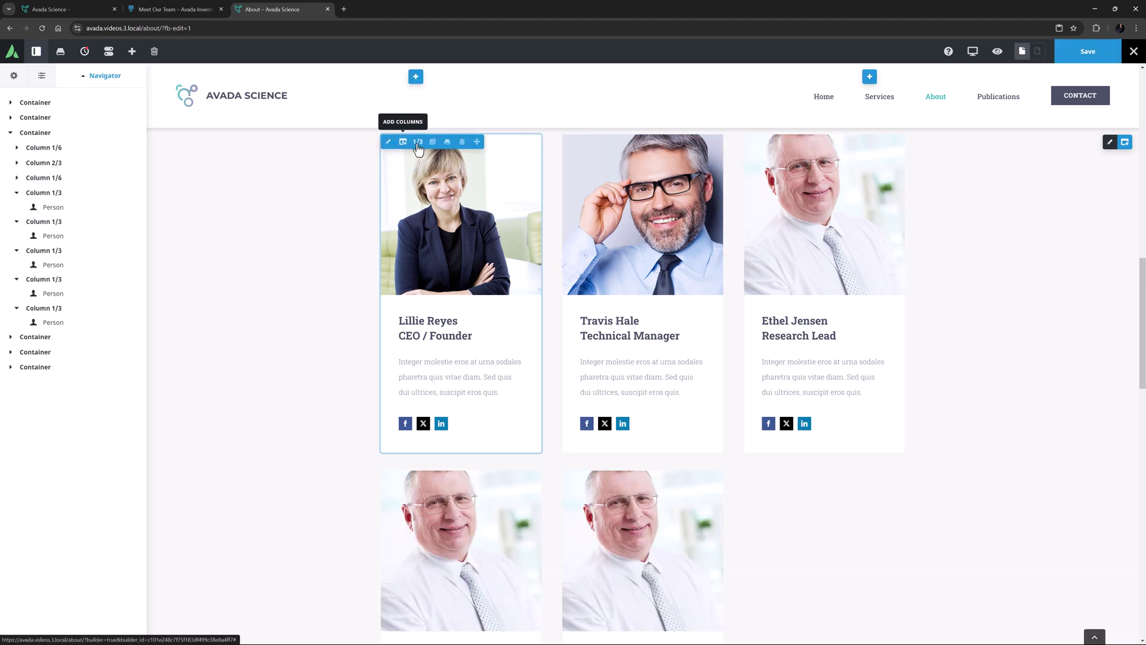
pyautogui.moveTo(418, 143)
pyautogui.click(475, 100)
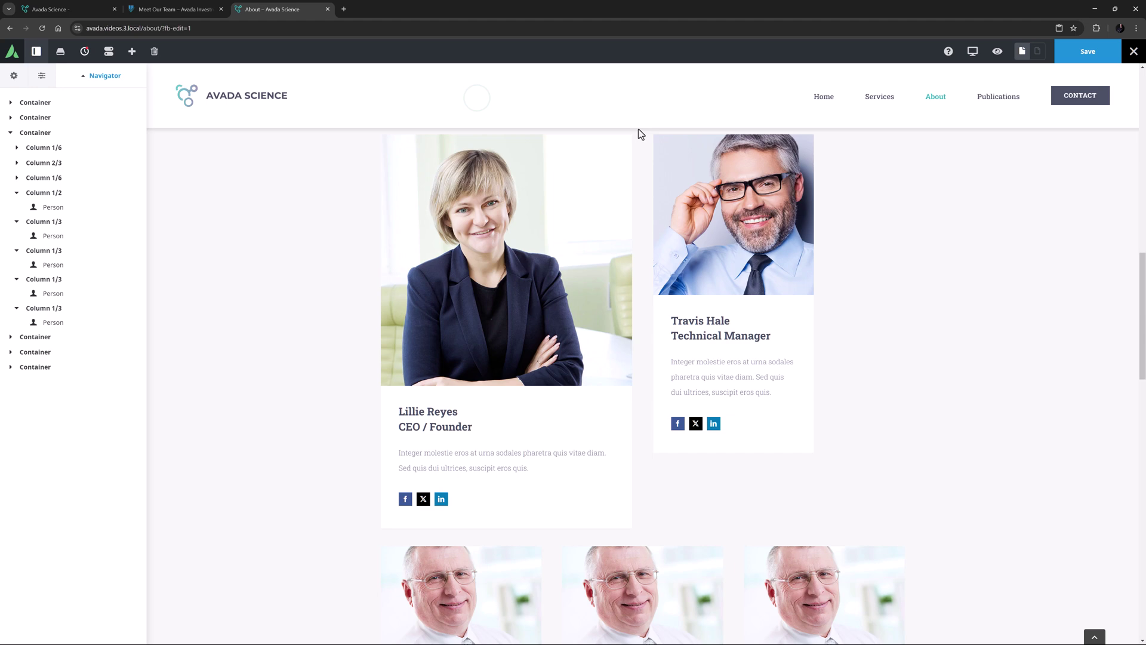
pyautogui.moveTo(690, 141)
pyautogui.click(746, 99)
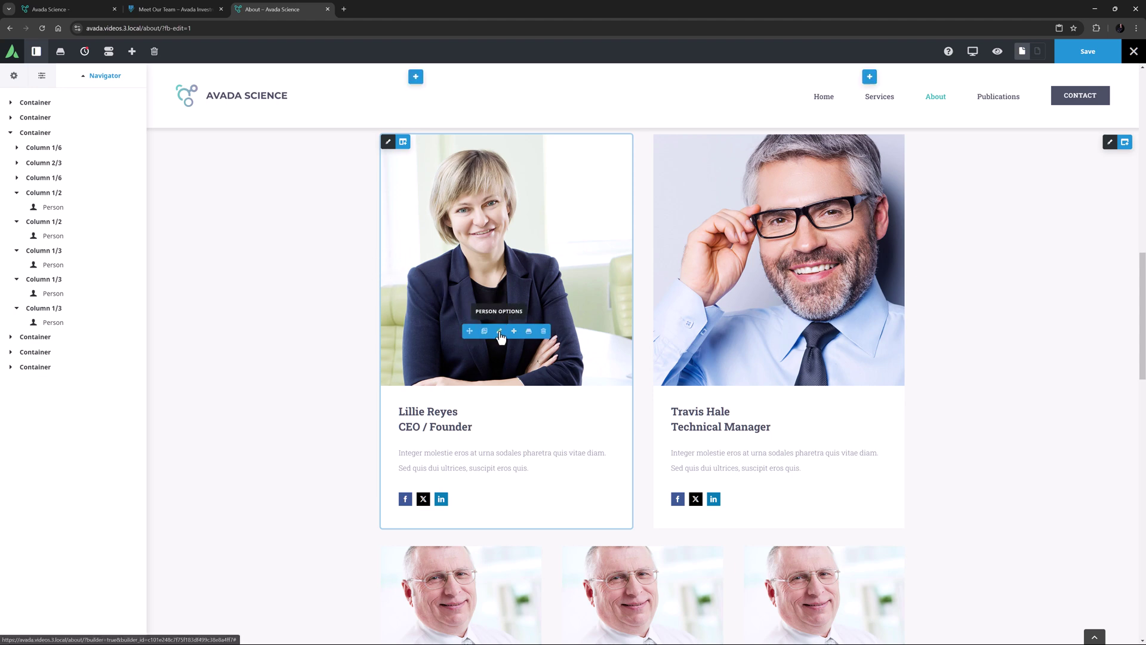
pyautogui.click(480, 326)
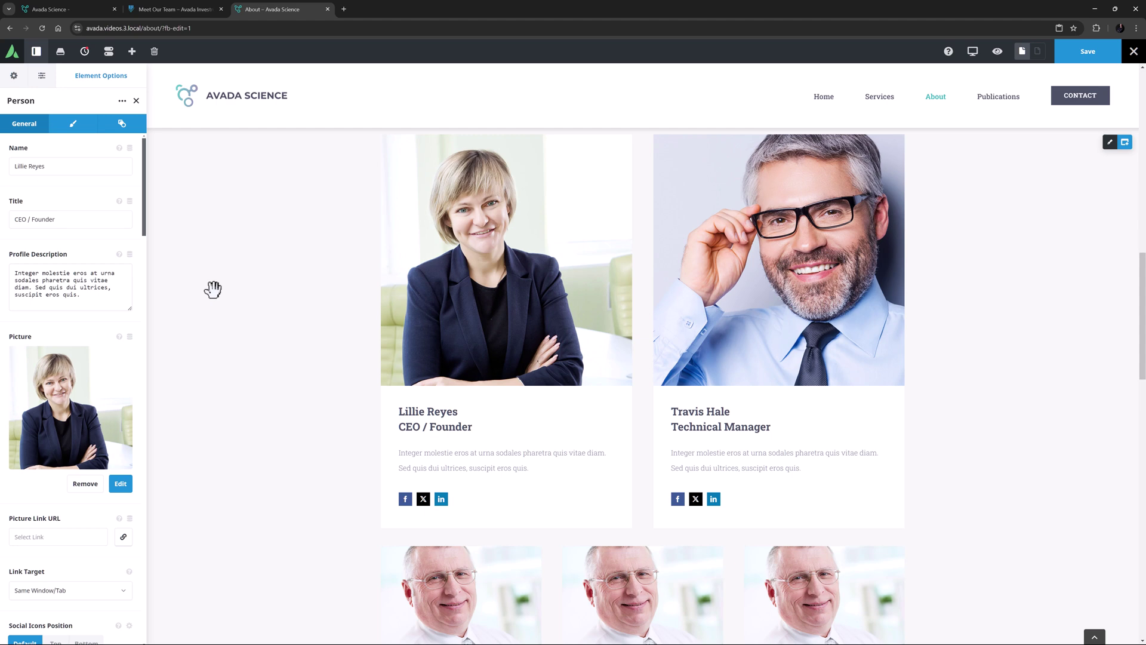
pyautogui.scroll(-6, 135, 296)
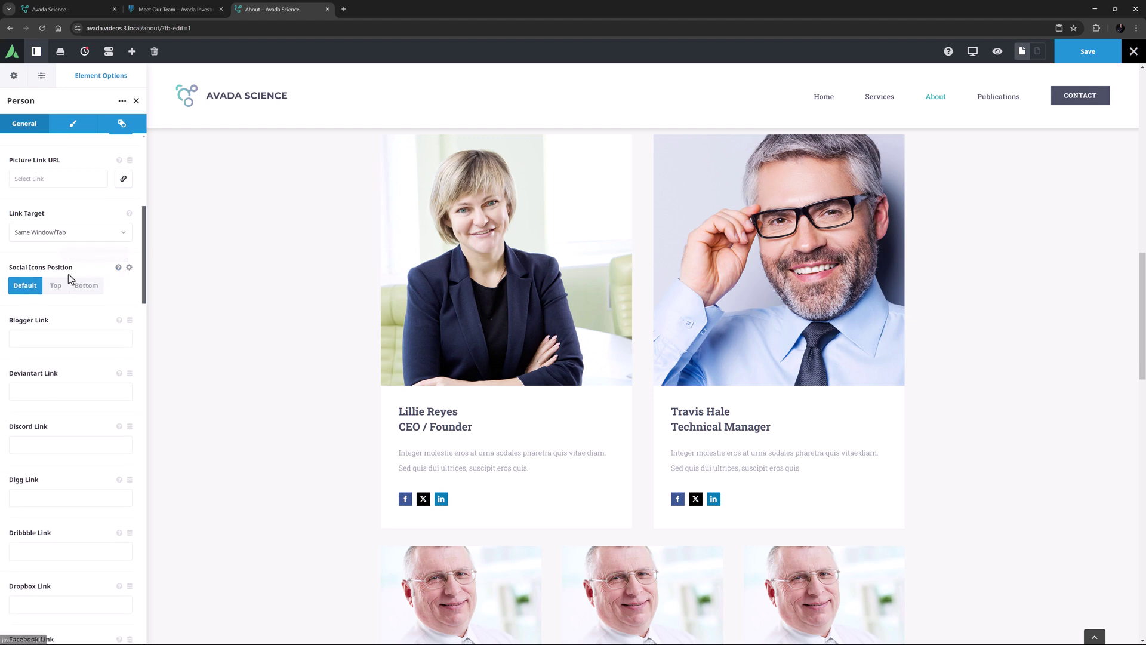
pyautogui.click(55, 287)
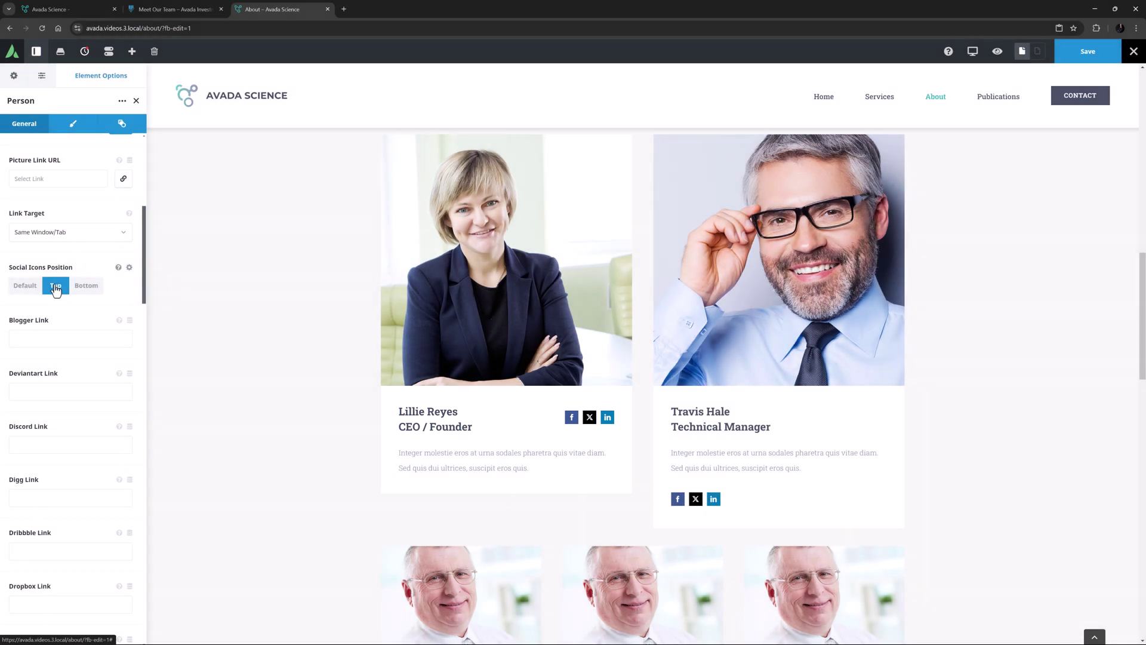
pyautogui.click(33, 288)
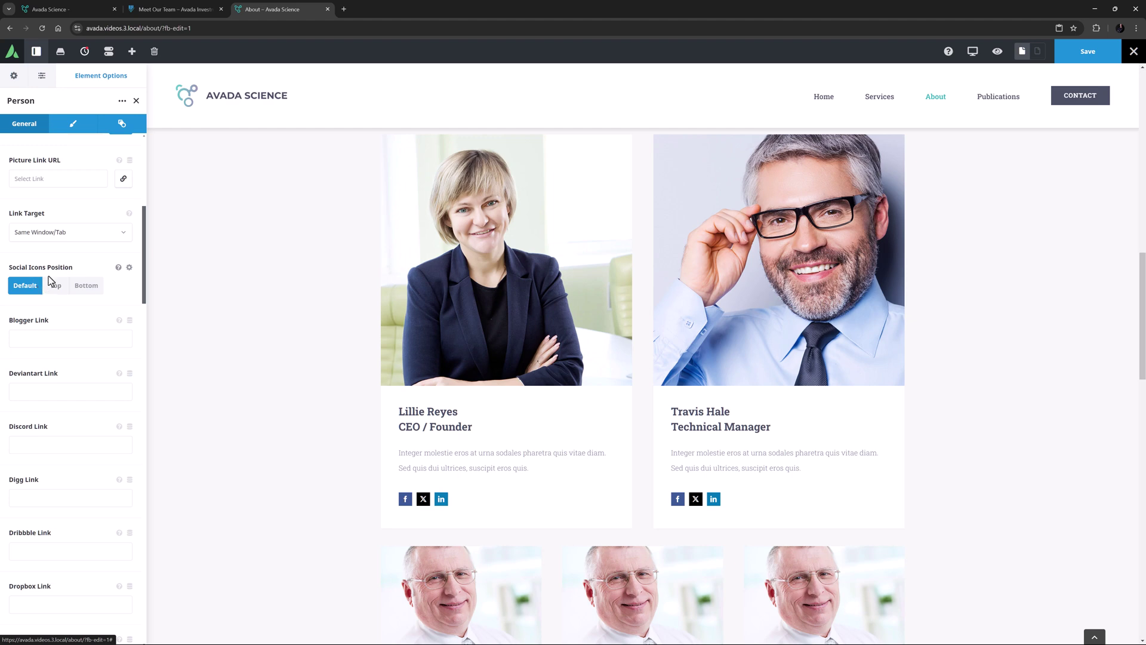
pyautogui.click(129, 268)
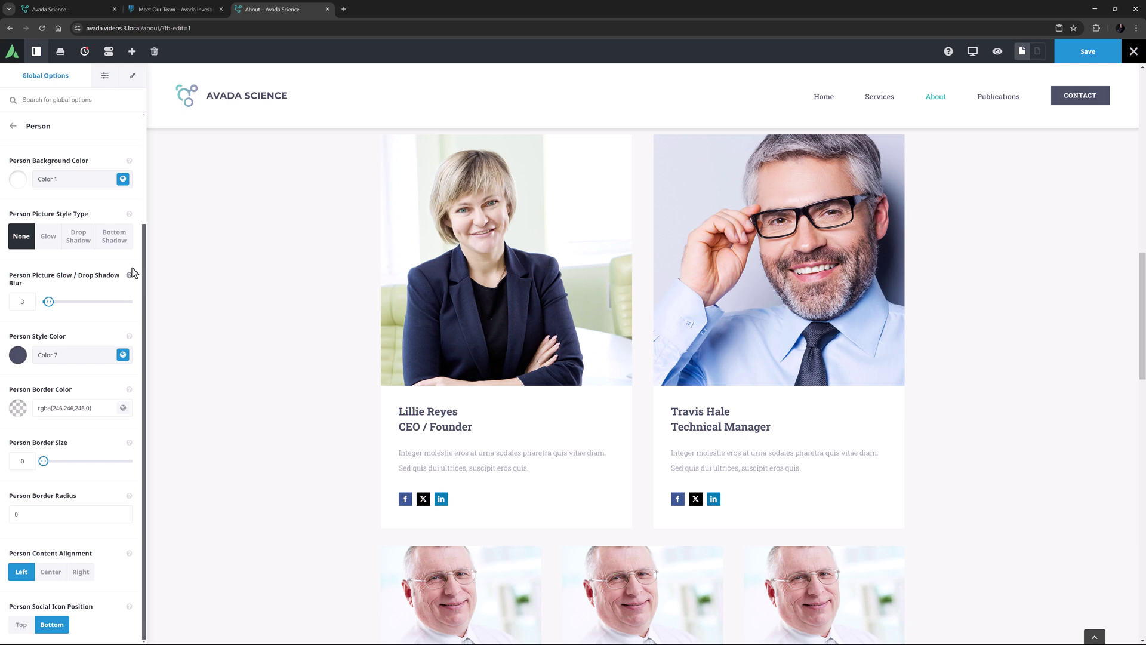
pyautogui.click(133, 82)
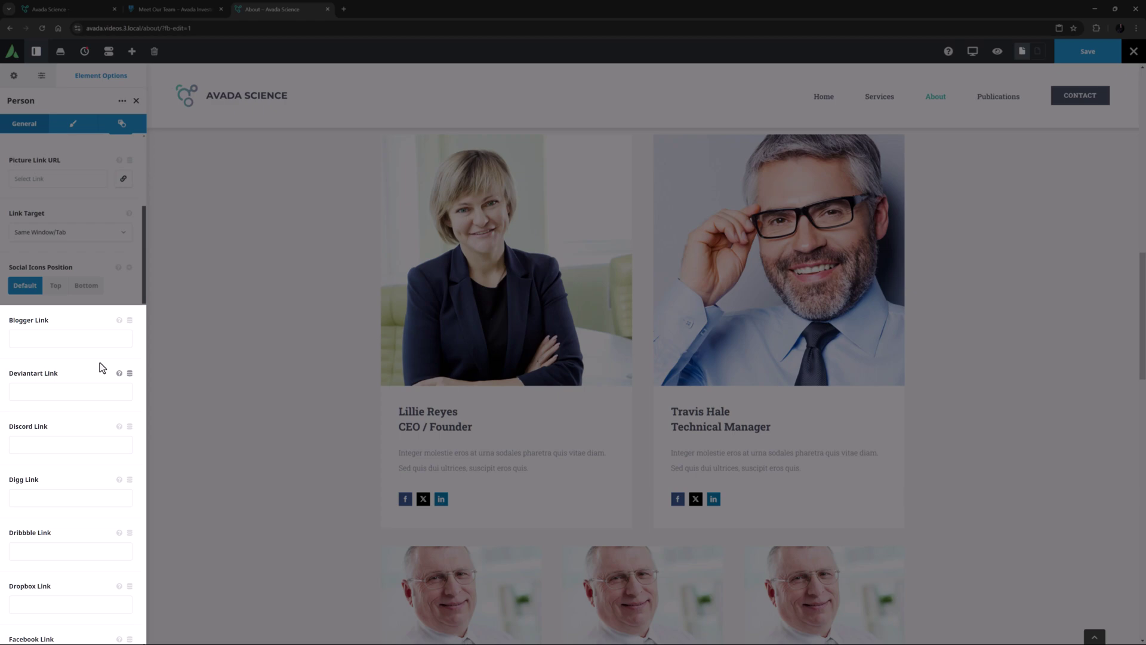
pyautogui.scroll(-3, 99, 363)
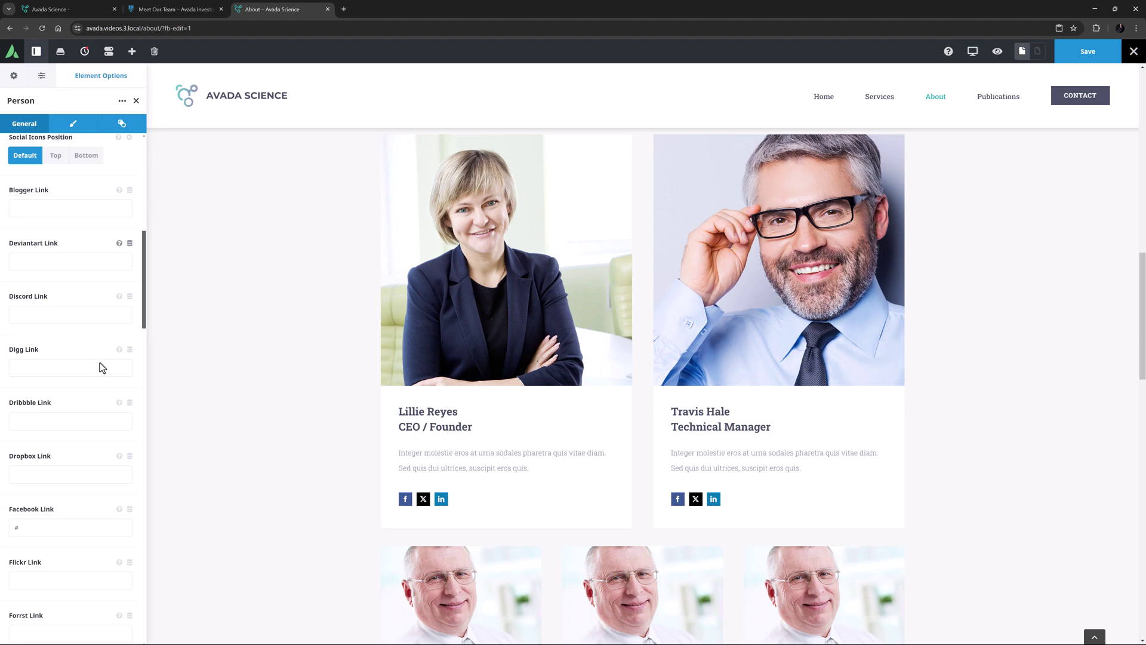
pyautogui.scroll(-4, 99, 362)
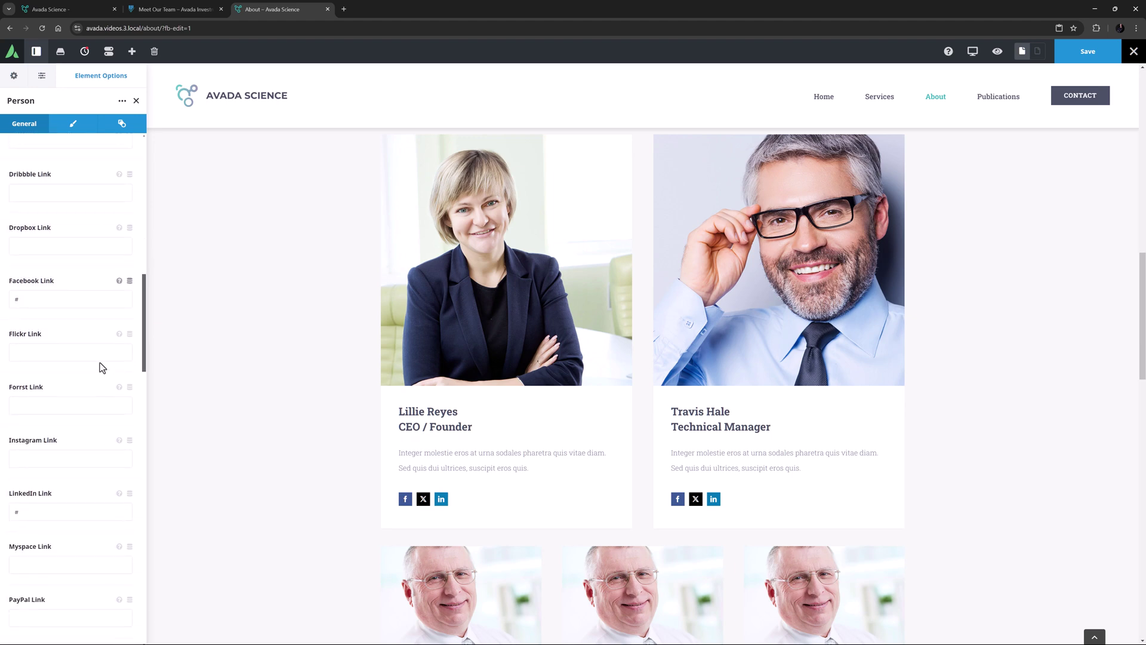
pyautogui.scroll(-7, 99, 363)
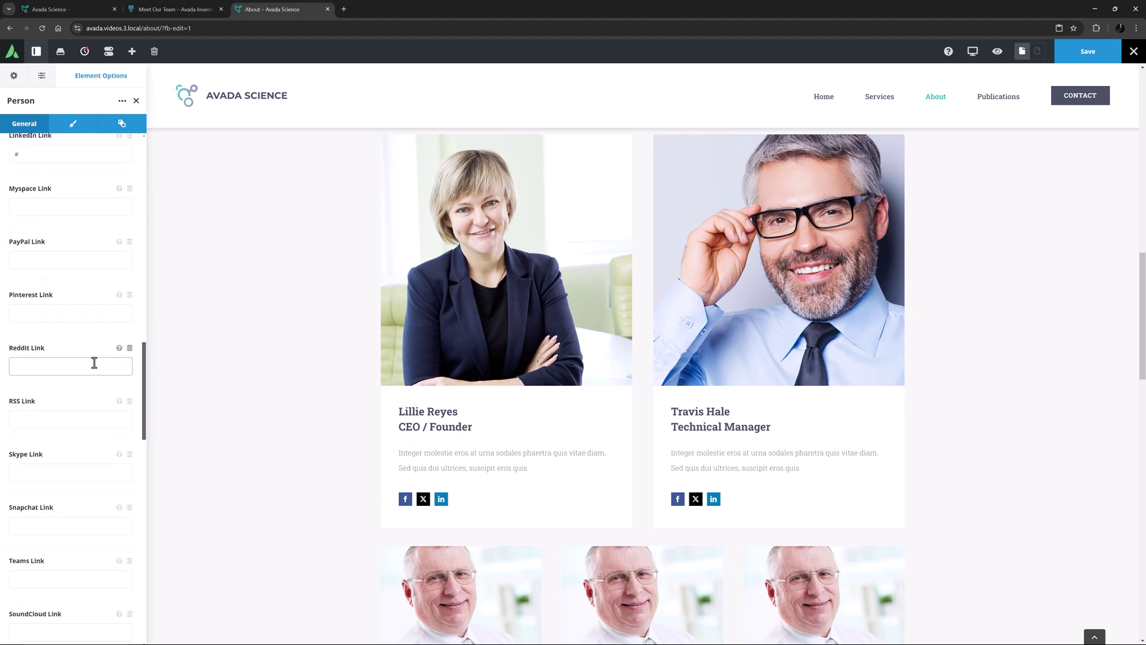
pyautogui.scroll(-10, 94, 363)
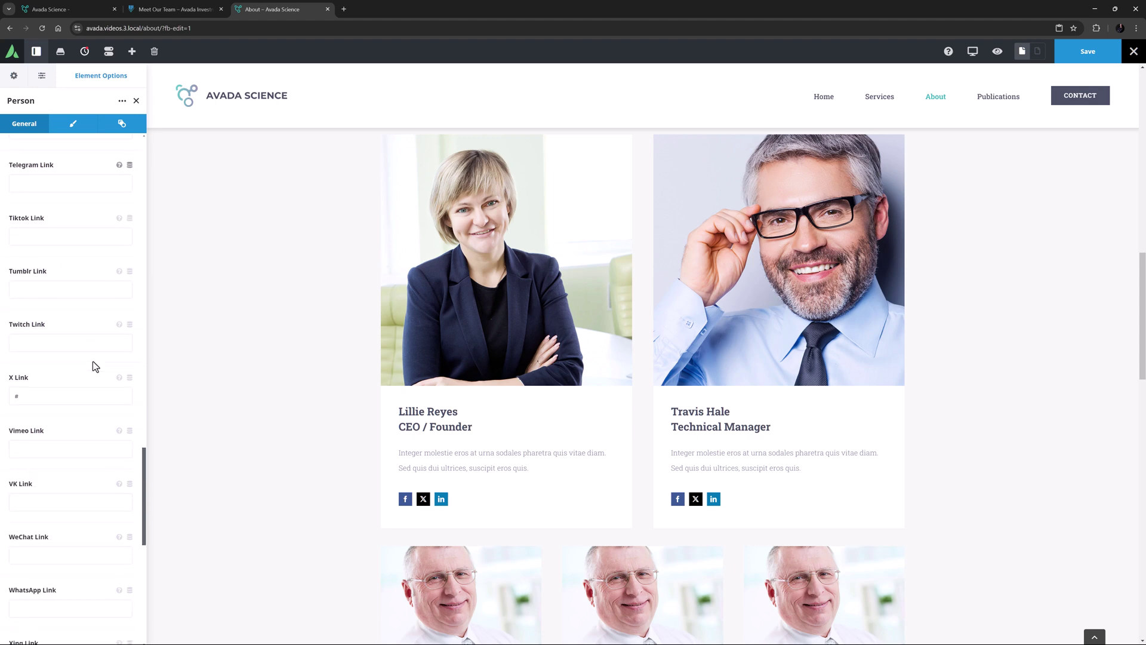
pyautogui.scroll(-8, 94, 366)
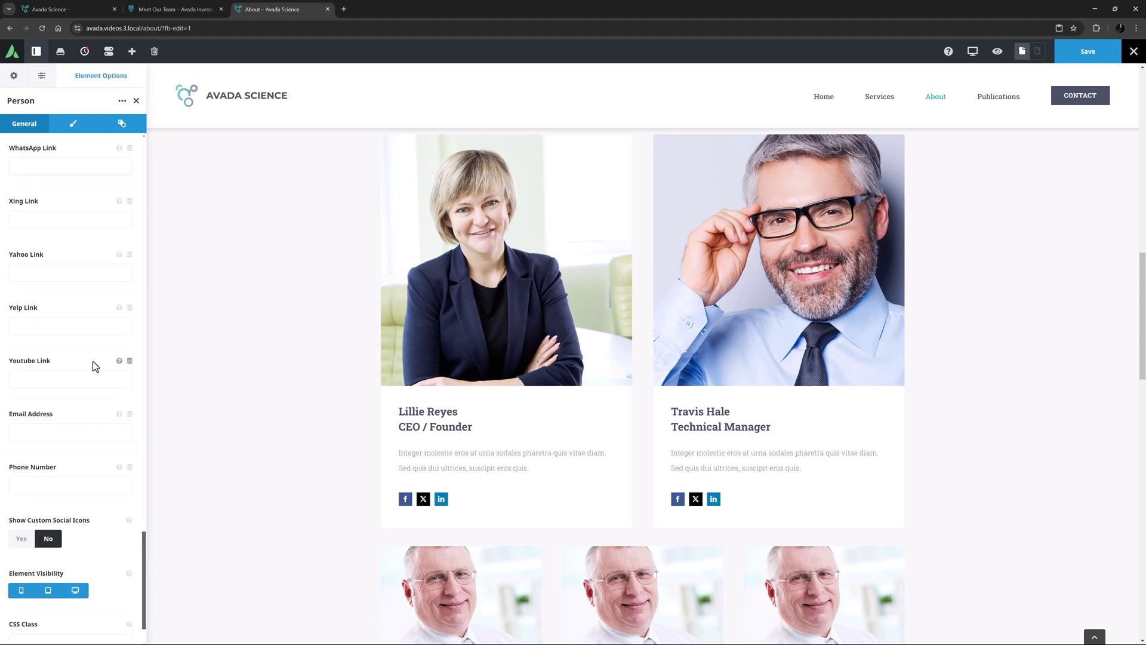
pyautogui.scroll(-2, 91, 363)
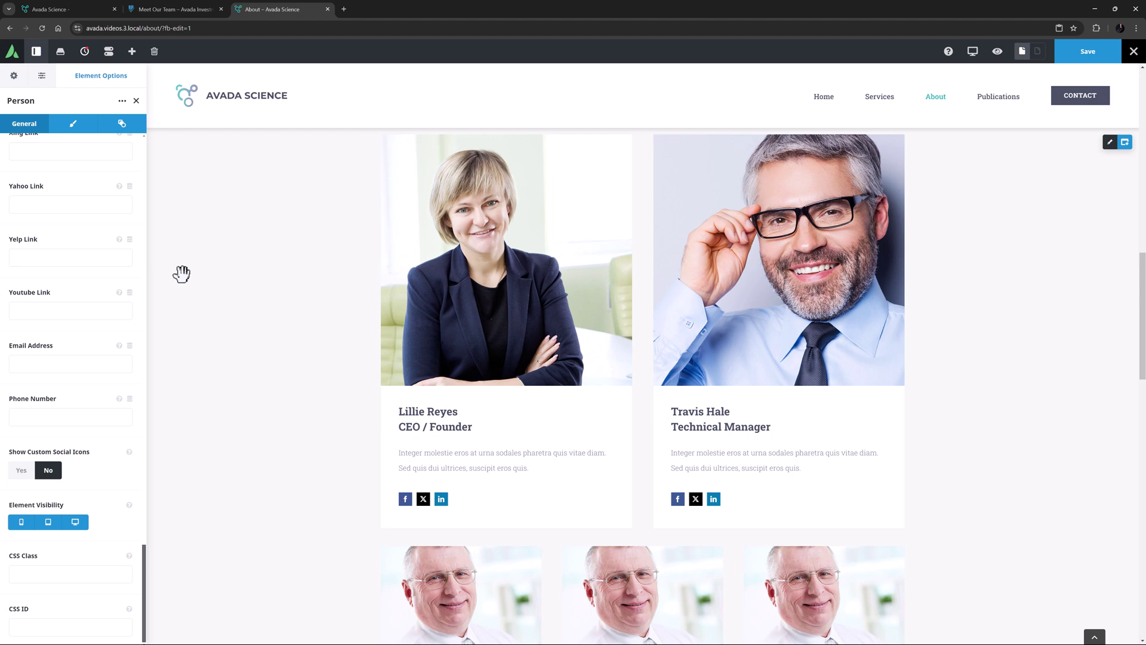
pyautogui.click(72, 124)
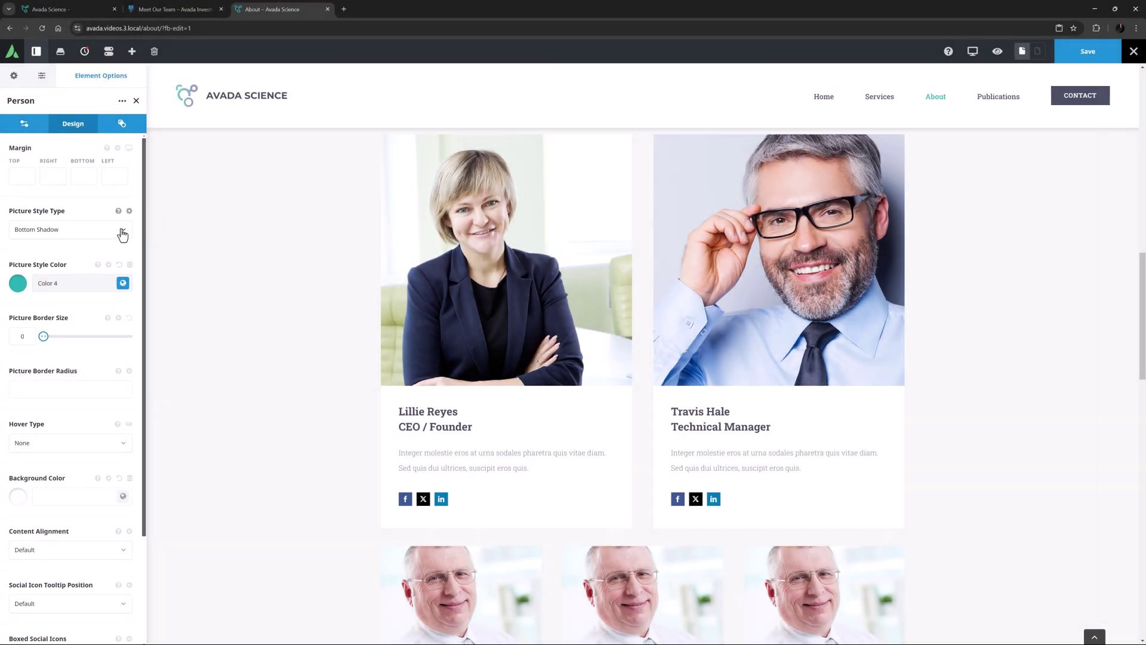
pyautogui.click(121, 232)
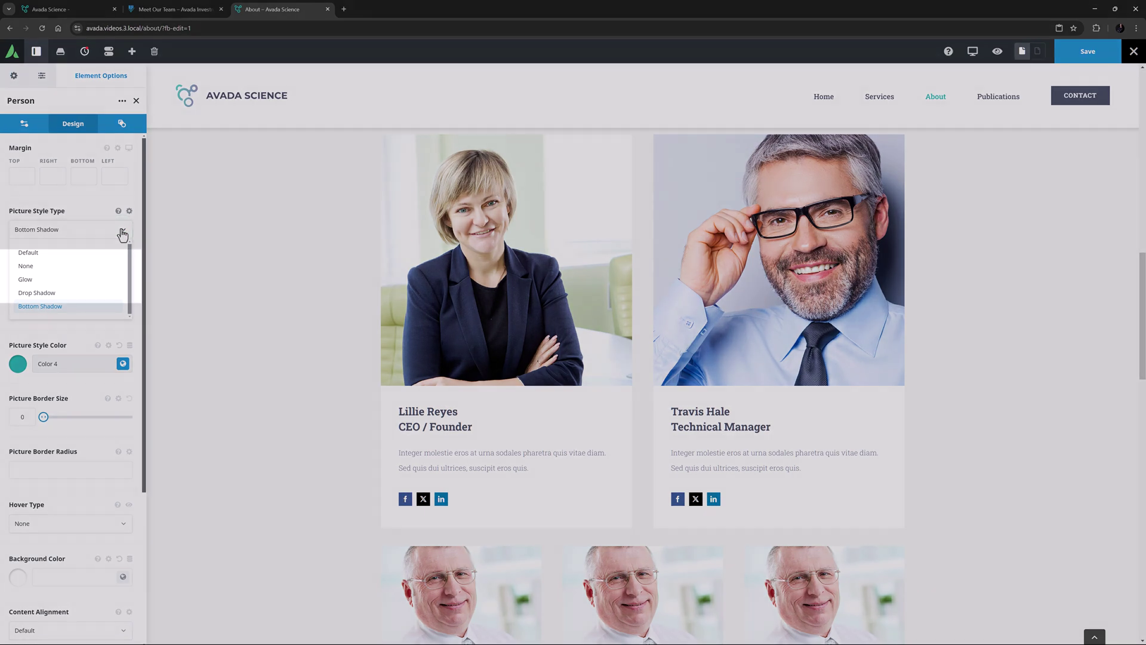
pyautogui.click(121, 232)
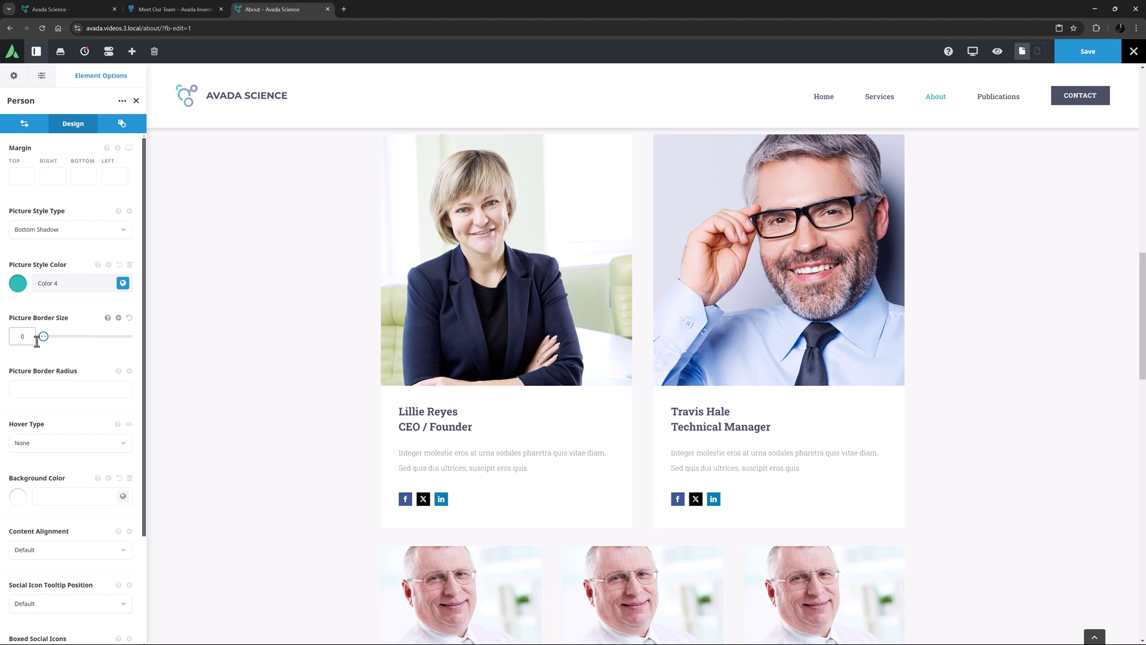
pyautogui.moveTo(43, 336); pyautogui.dragTo(46, 337)
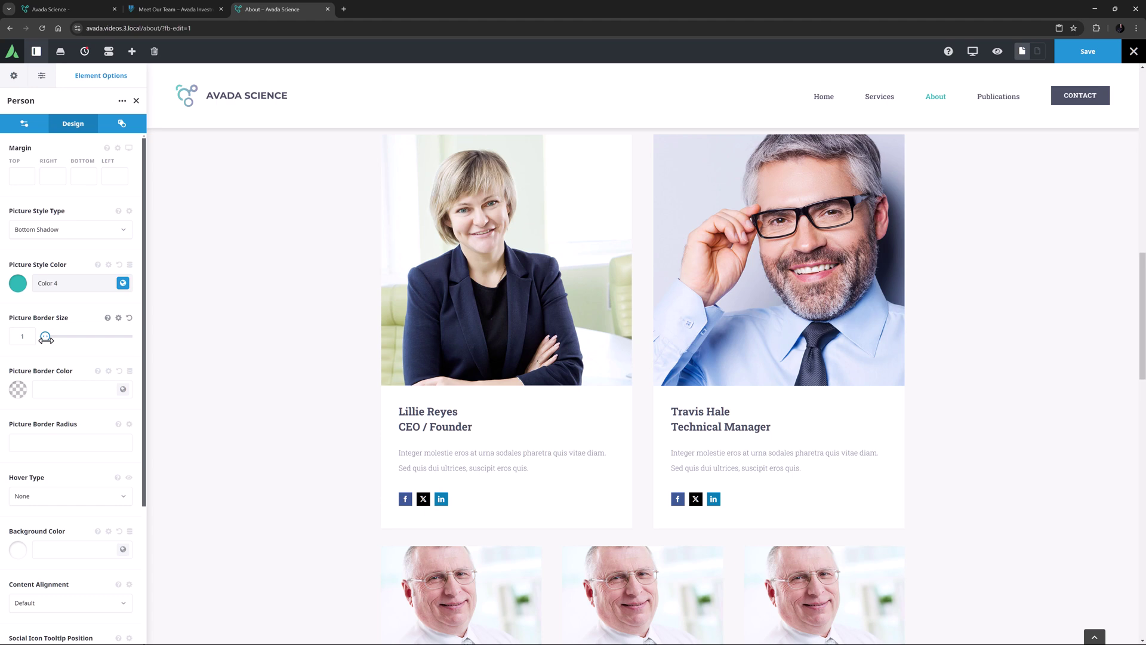
pyautogui.click(123, 389)
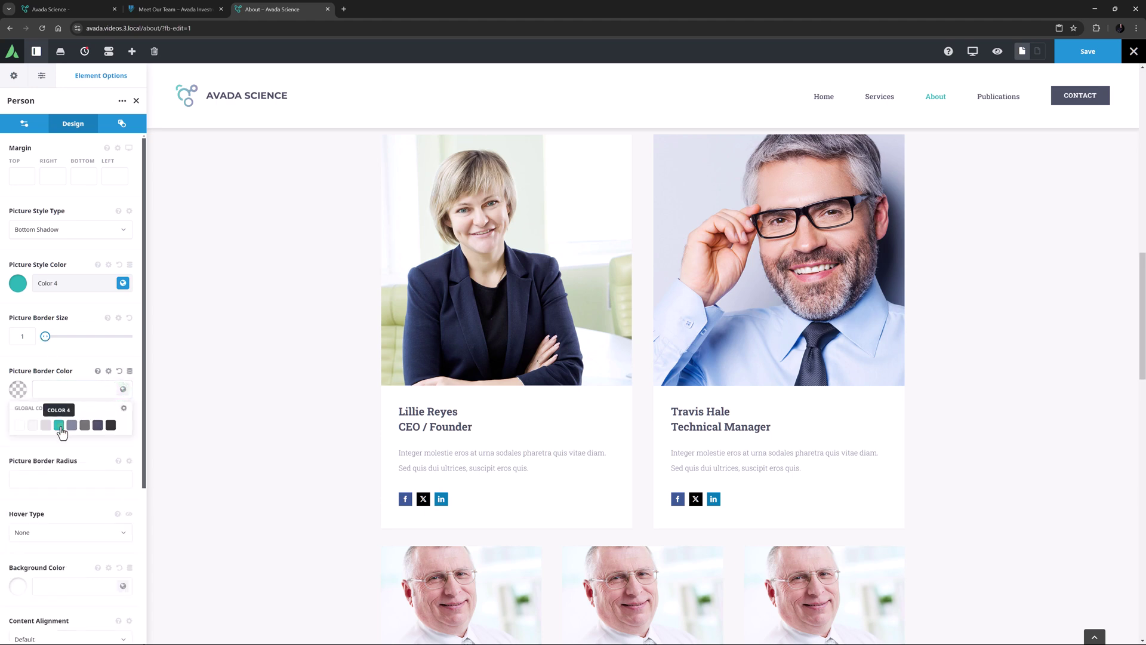
pyautogui.click(59, 425)
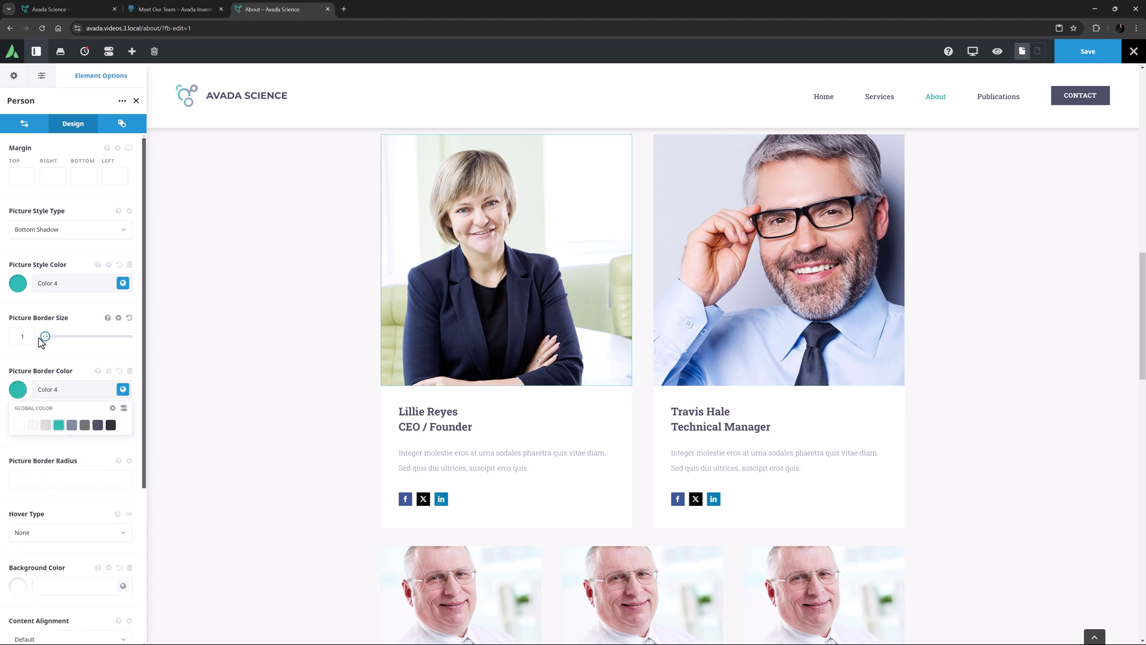
pyautogui.moveTo(46, 336); pyautogui.dragTo(18, 338)
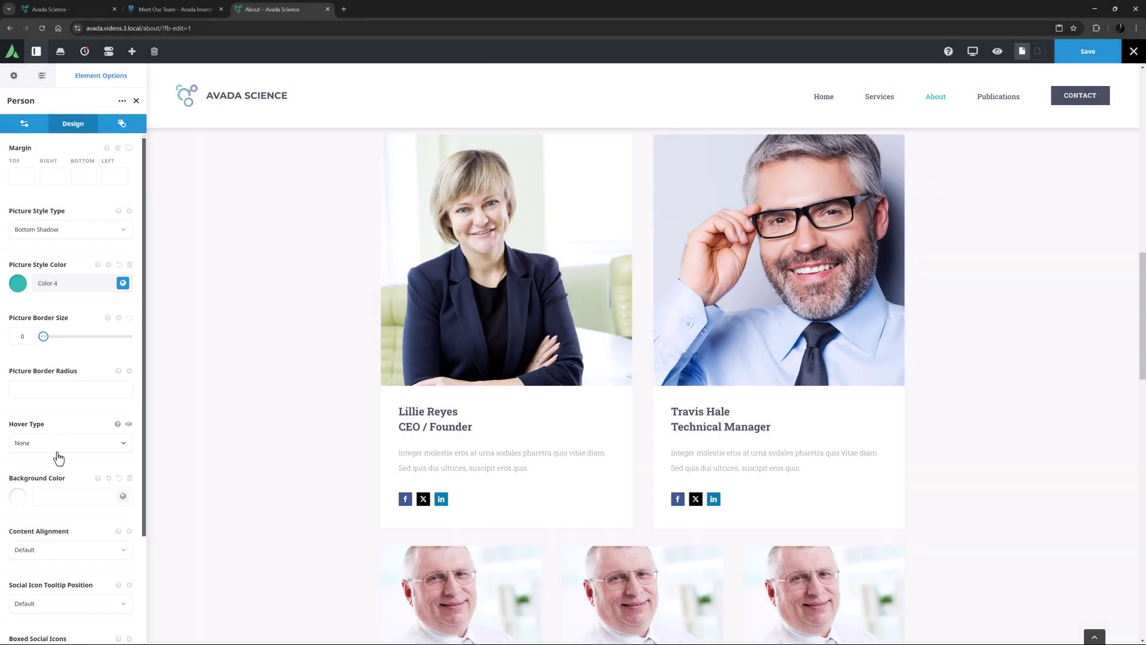
pyautogui.click(58, 452)
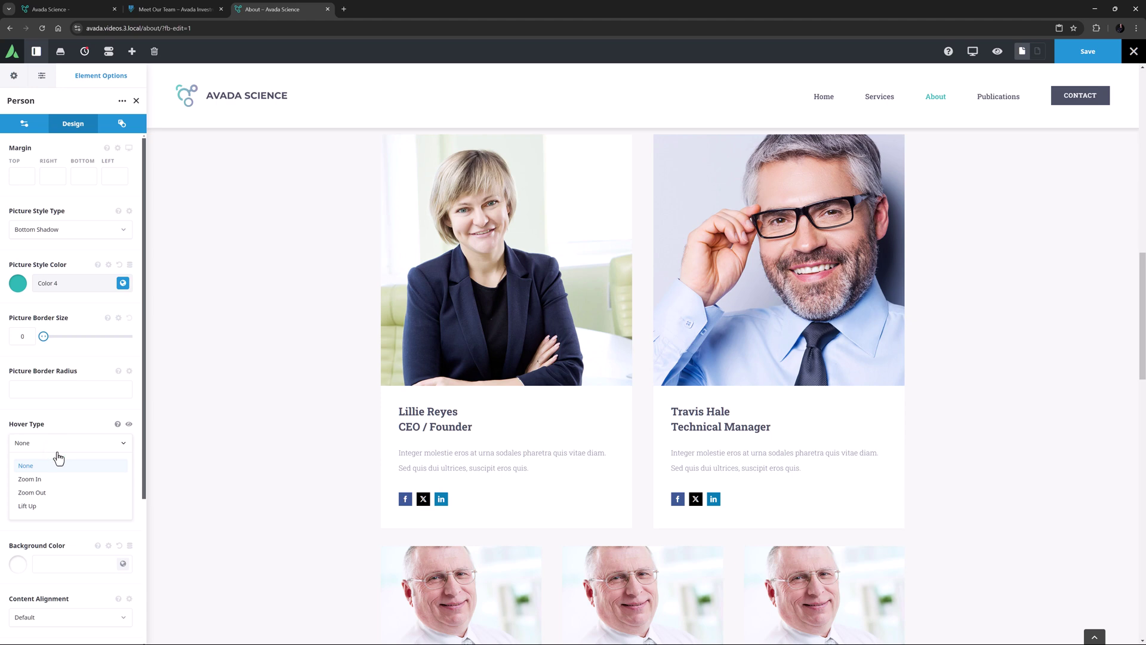
pyautogui.click(60, 478)
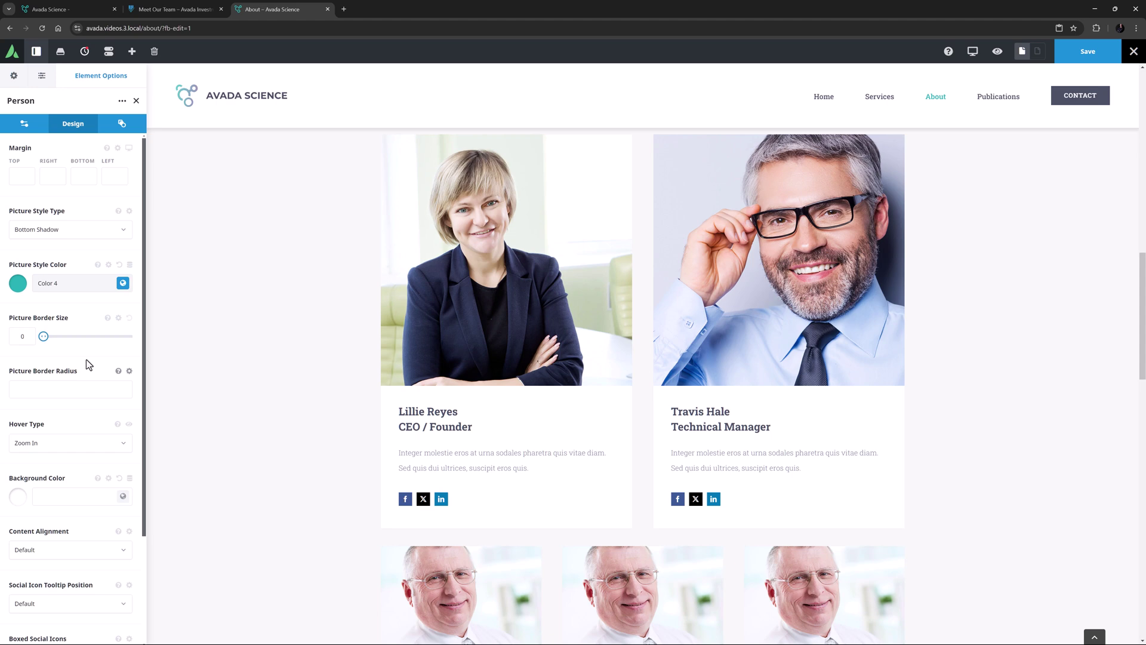
# Step: Review the Content Alignment and Social Icon Tooltip Position options, leaving both at Default
pyautogui.scroll(-2, 84, 362)
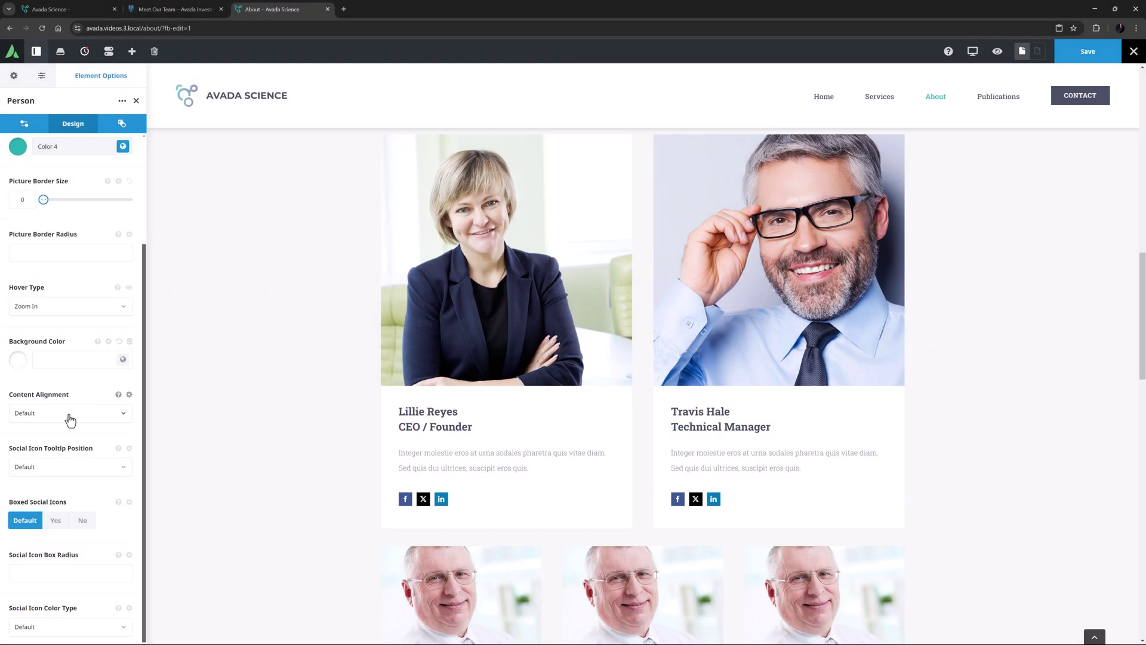
pyautogui.click(70, 418)
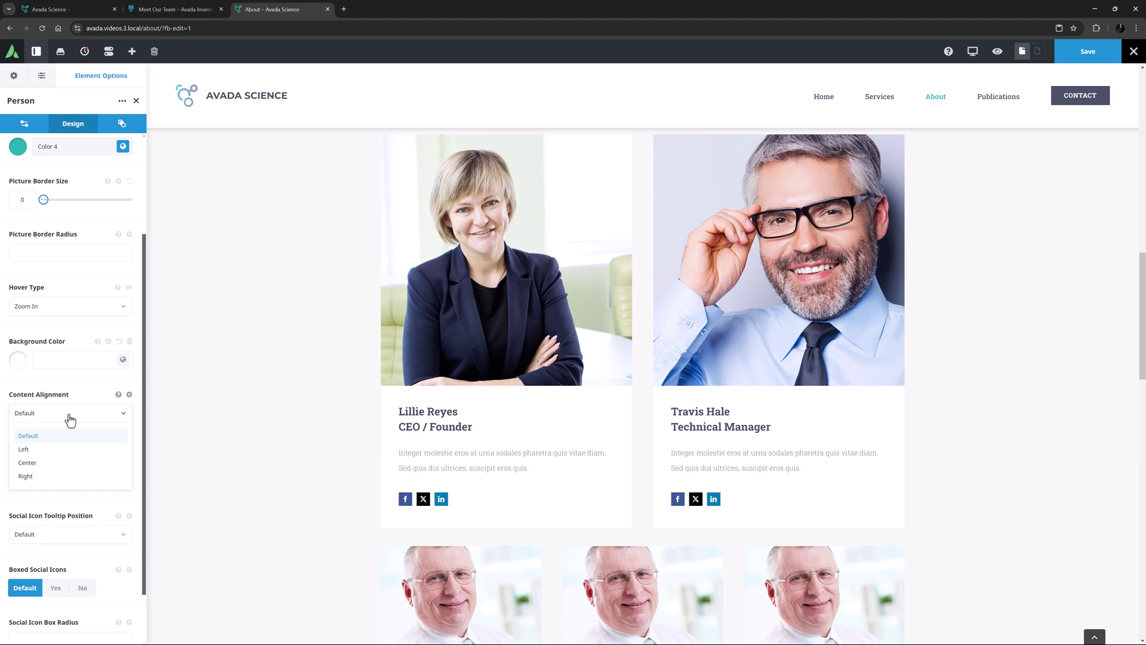
pyautogui.click(70, 418)
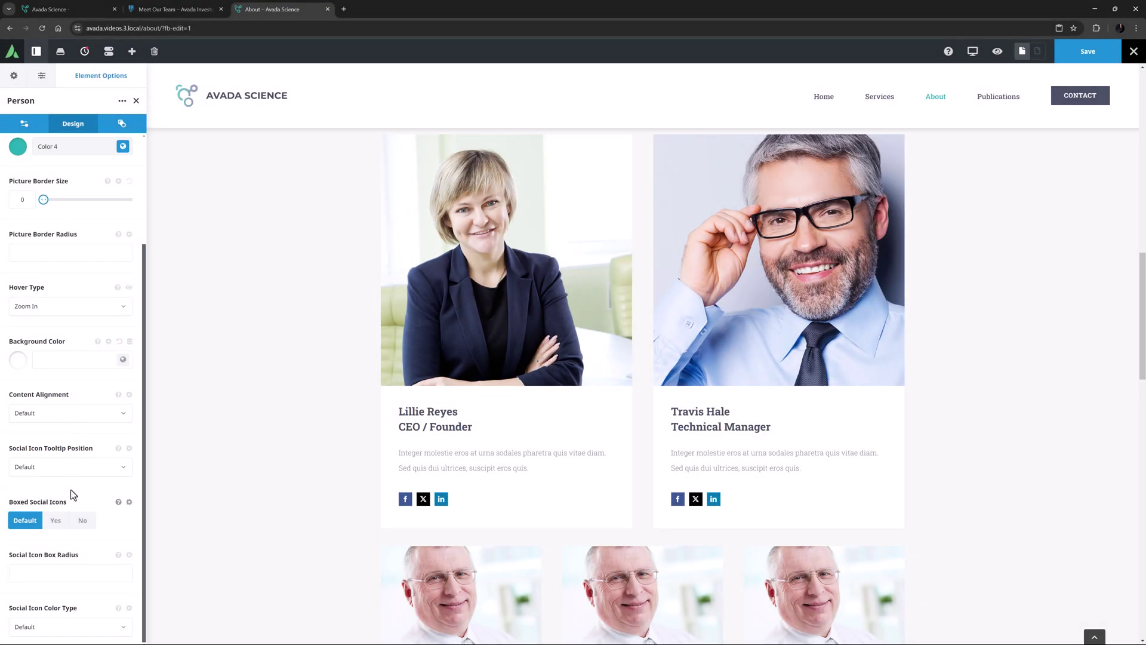
pyautogui.click(80, 472)
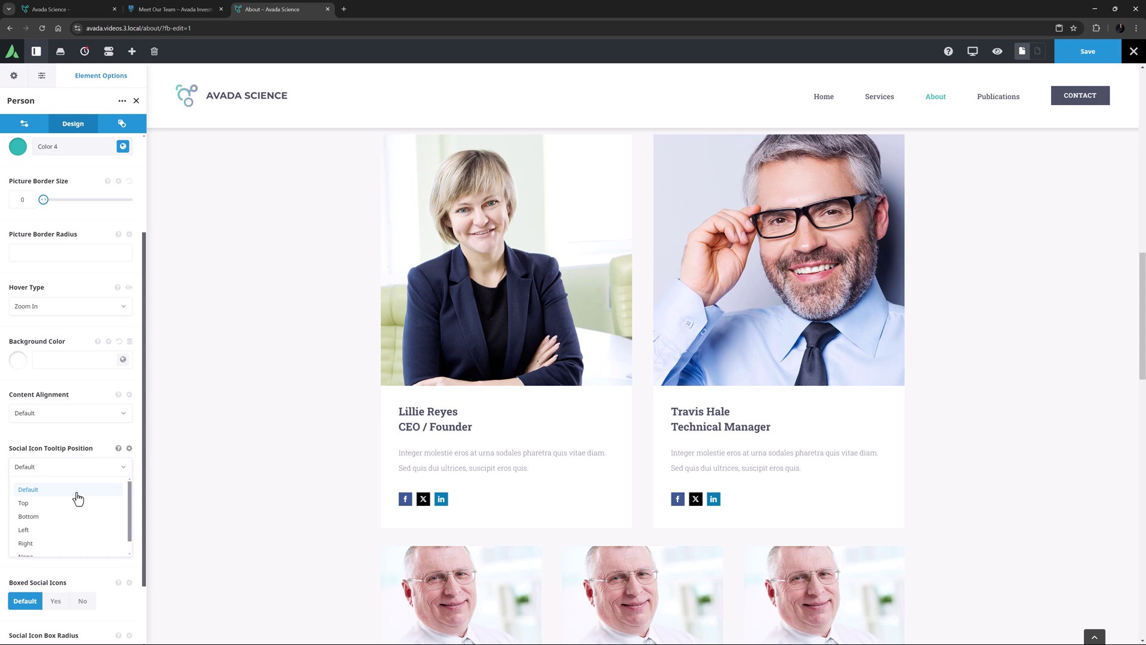
pyautogui.scroll(-1, 78, 503)
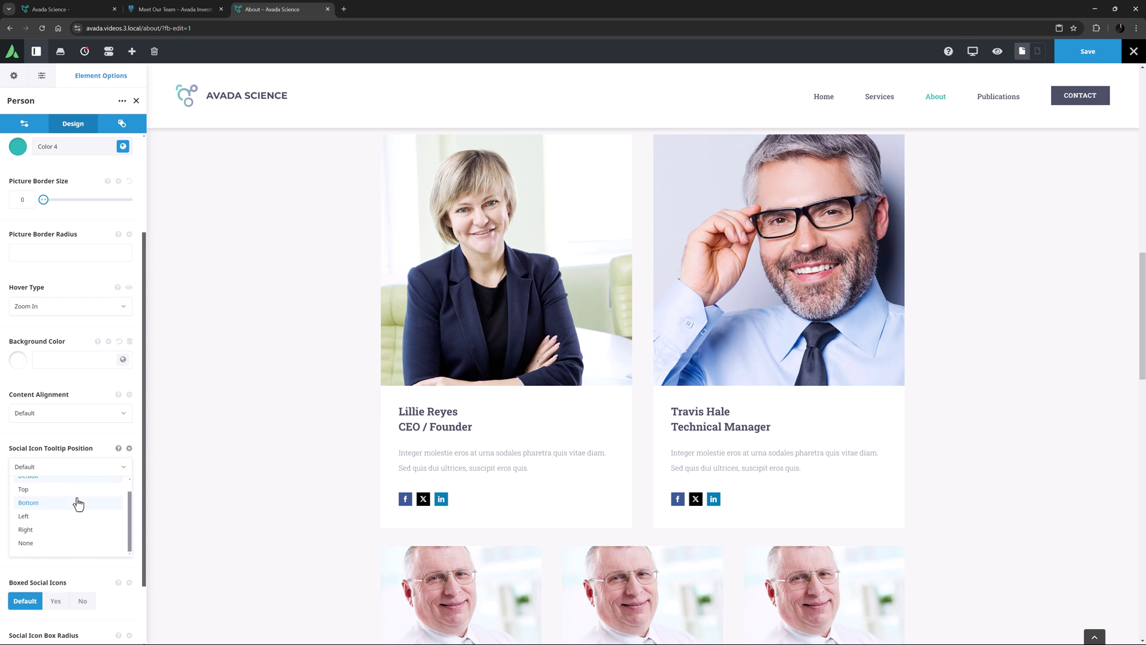
pyautogui.click(88, 465)
pyautogui.click(118, 449)
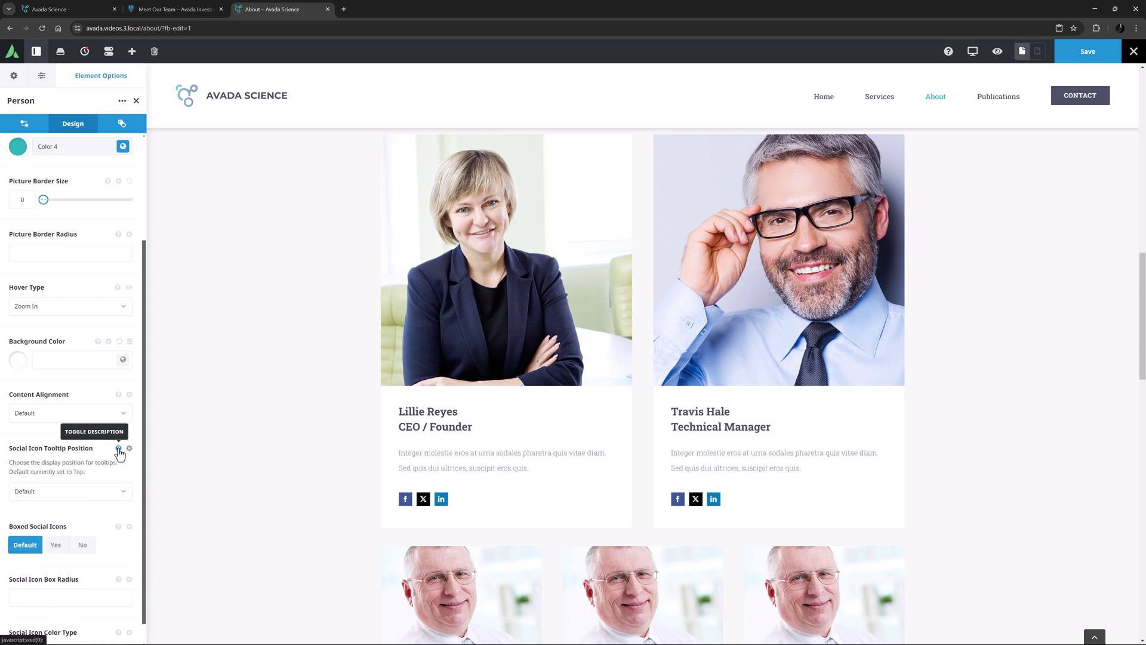
pyautogui.click(118, 449)
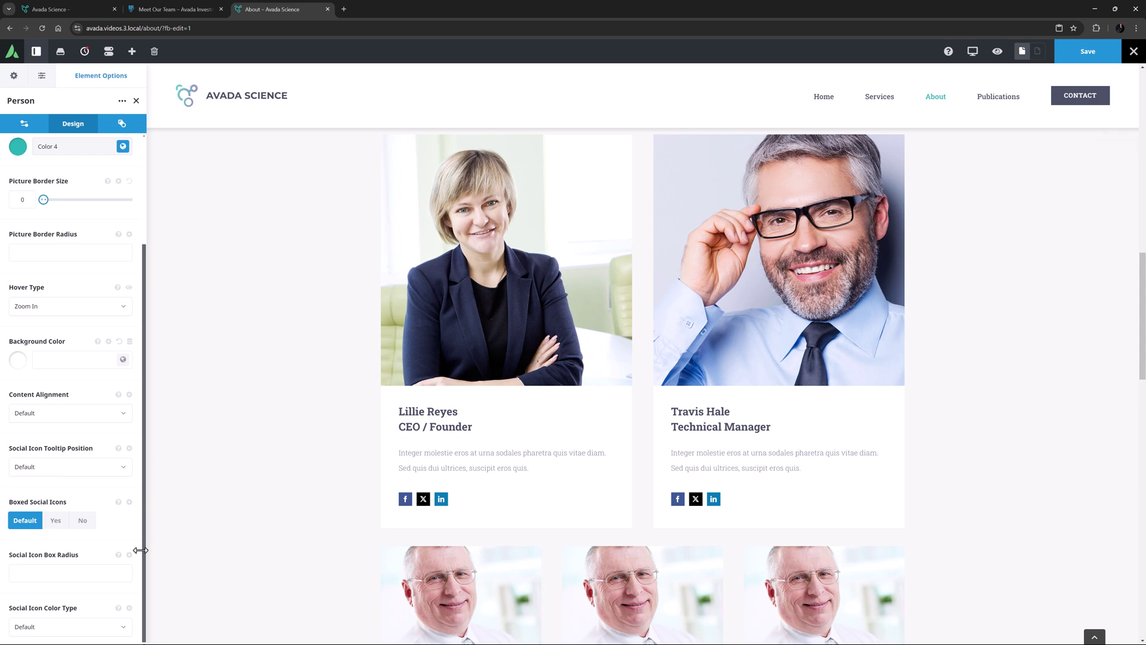
# Step: Check the global Social Links settings, then view the Person's Extras with Animation Type None
pyautogui.click(129, 609)
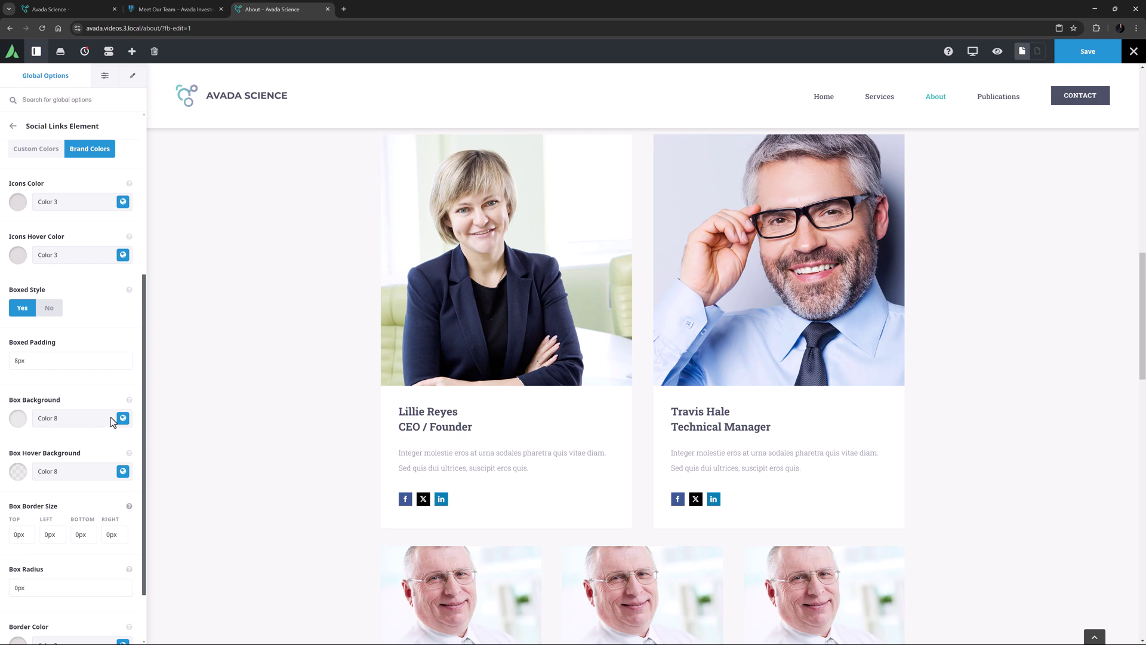
pyautogui.click(133, 76)
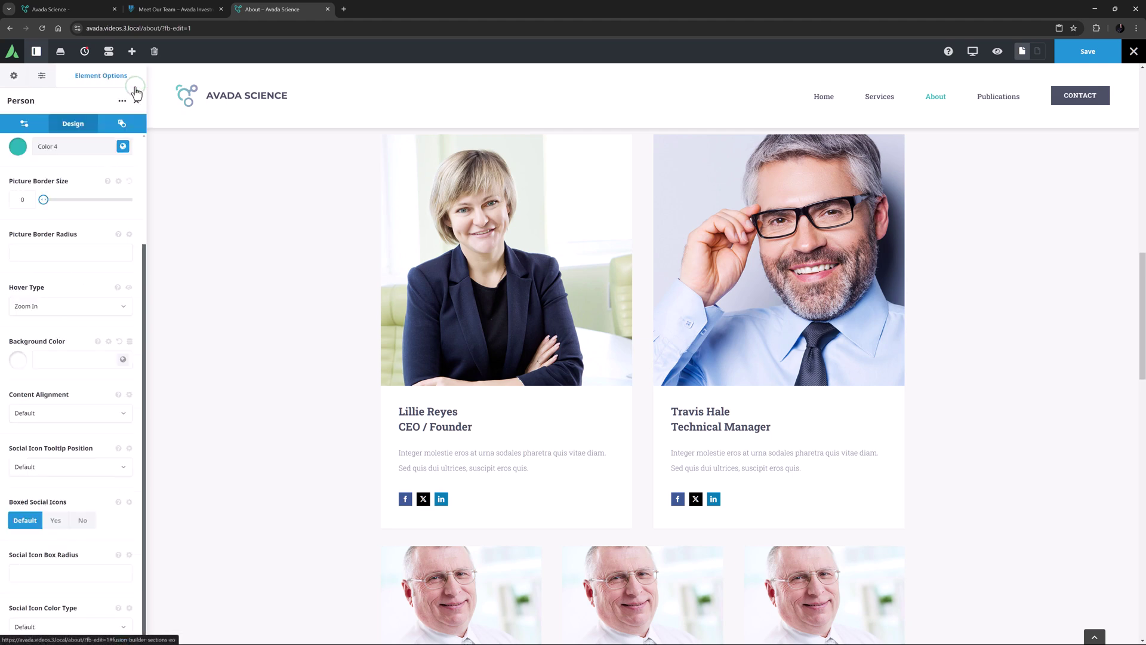
pyautogui.click(122, 123)
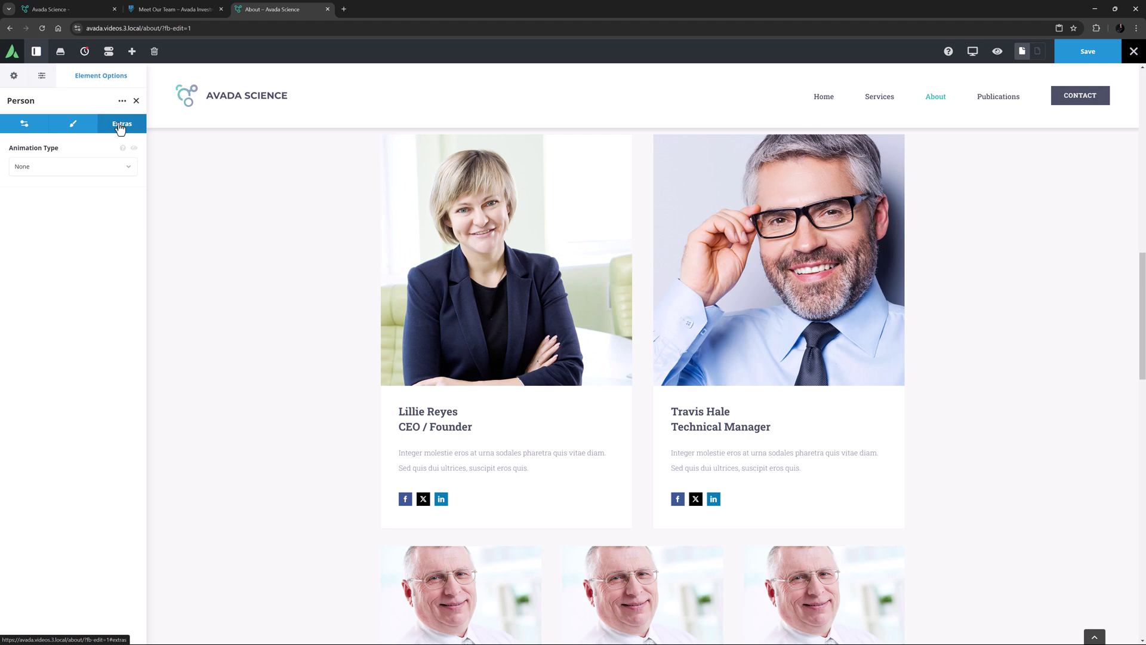
pyautogui.click(99, 170)
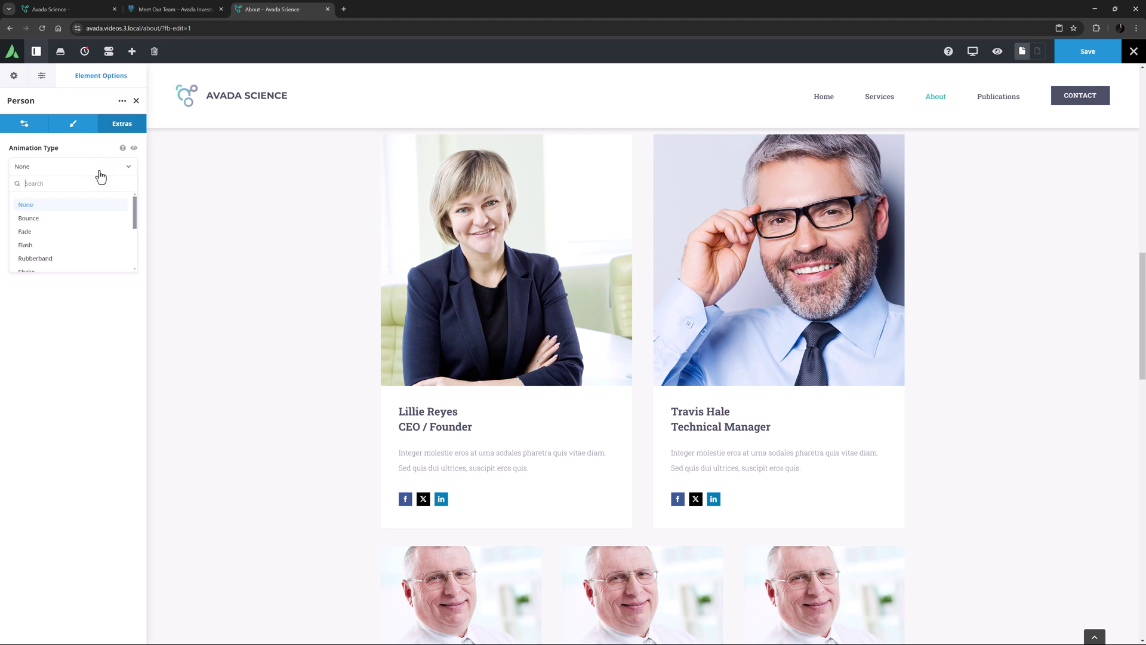
pyautogui.click(101, 173)
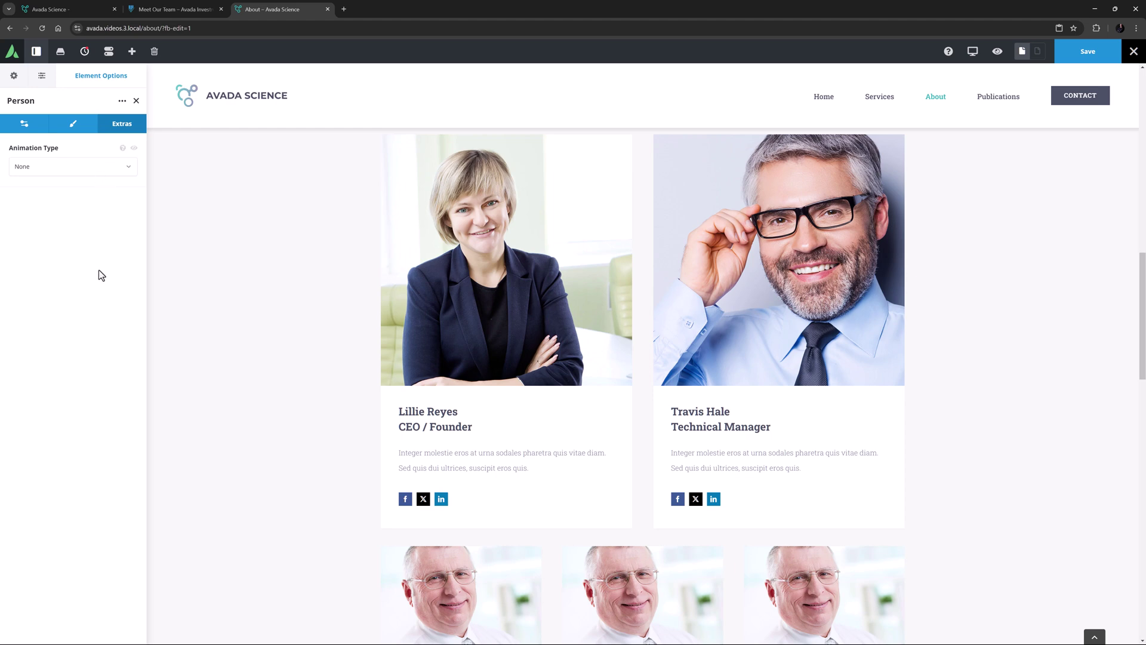
# Step: Preview the About page, showing two half-width team cards above three 1/3 cards
pyautogui.click(998, 51)
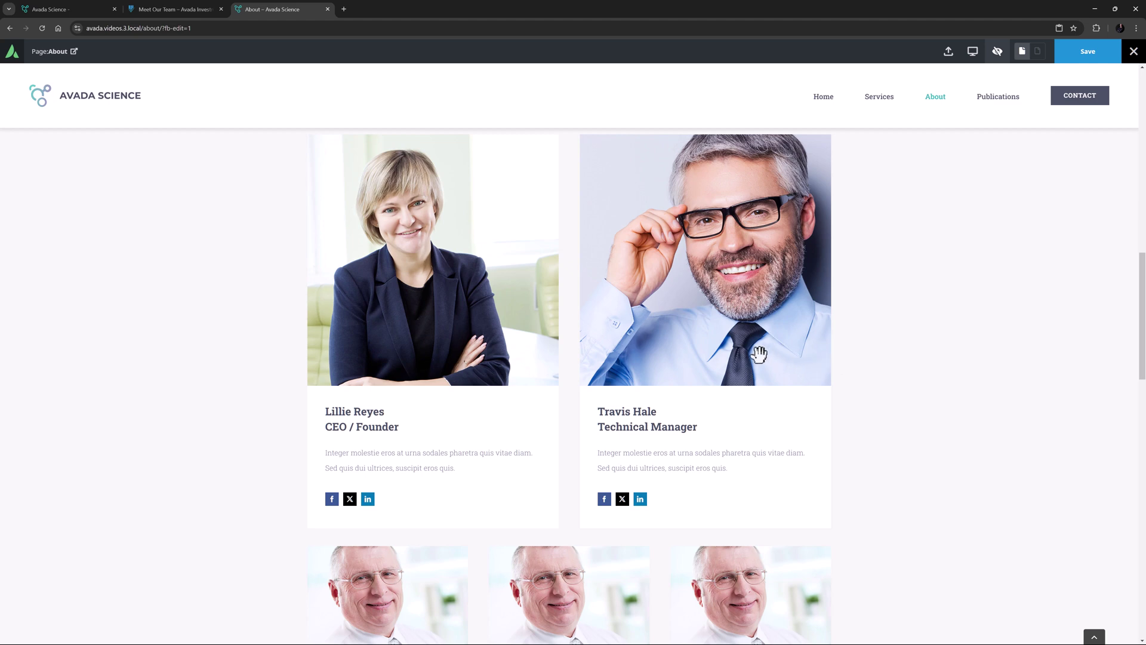